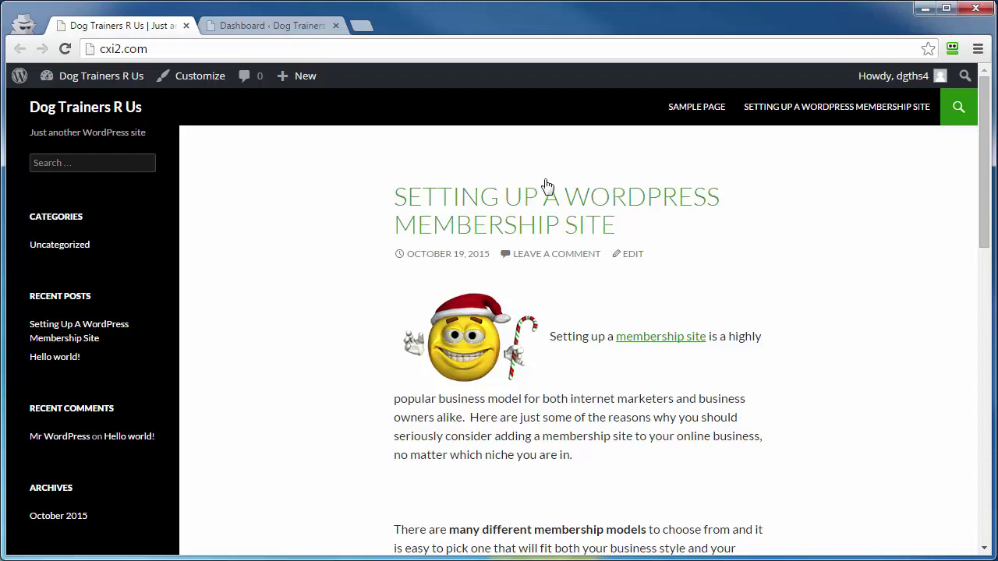
# Open the Widgets management page from the site's admin dashboard
pyautogui.click(248, 28)
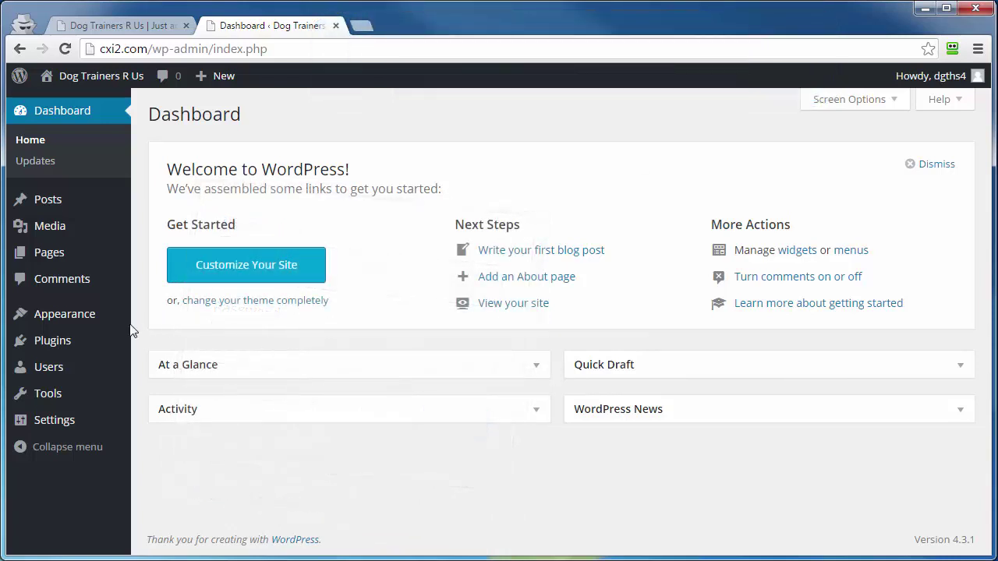
pyautogui.moveTo(43, 320)
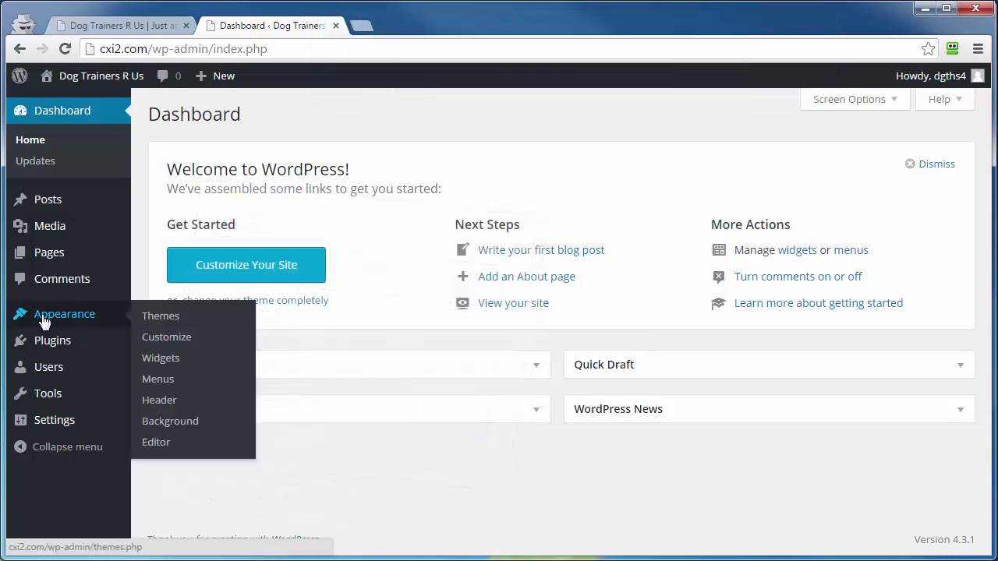
pyautogui.click(154, 367)
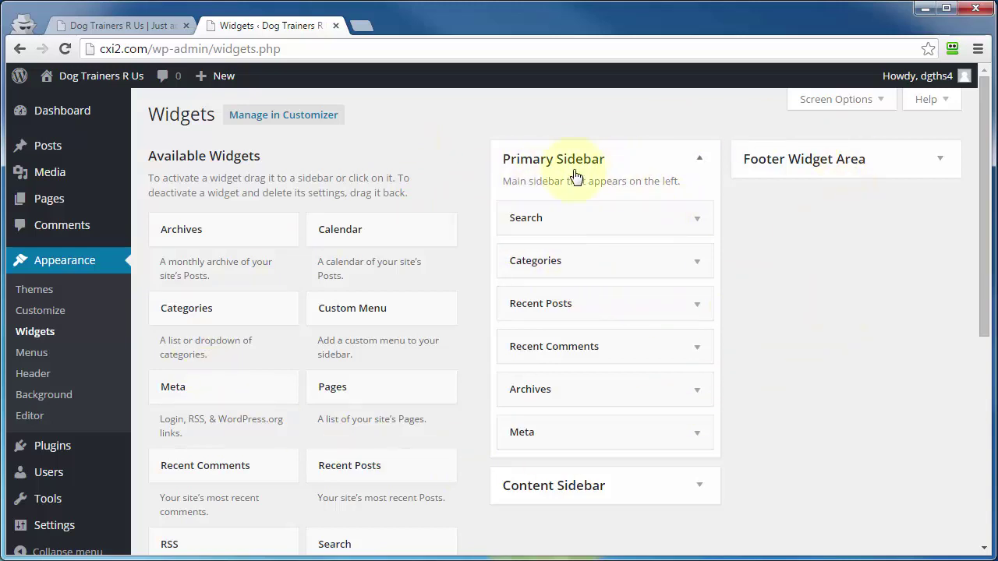
# Look at the live site's sidebar, and expand the Content Sidebar and Footer Widget Area on the Widgets page
pyautogui.click(117, 25)
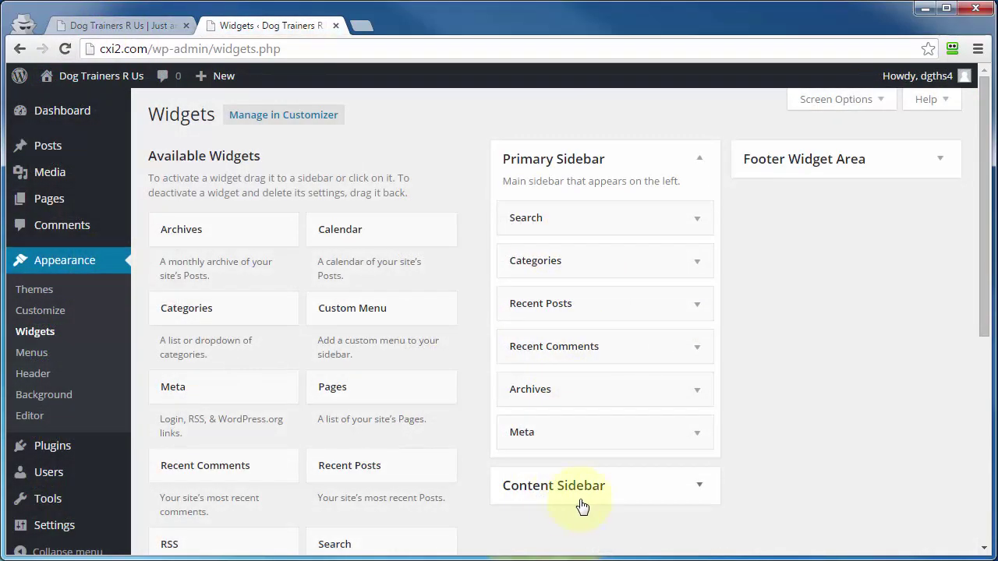
pyautogui.click(152, 23)
pyautogui.click(697, 494)
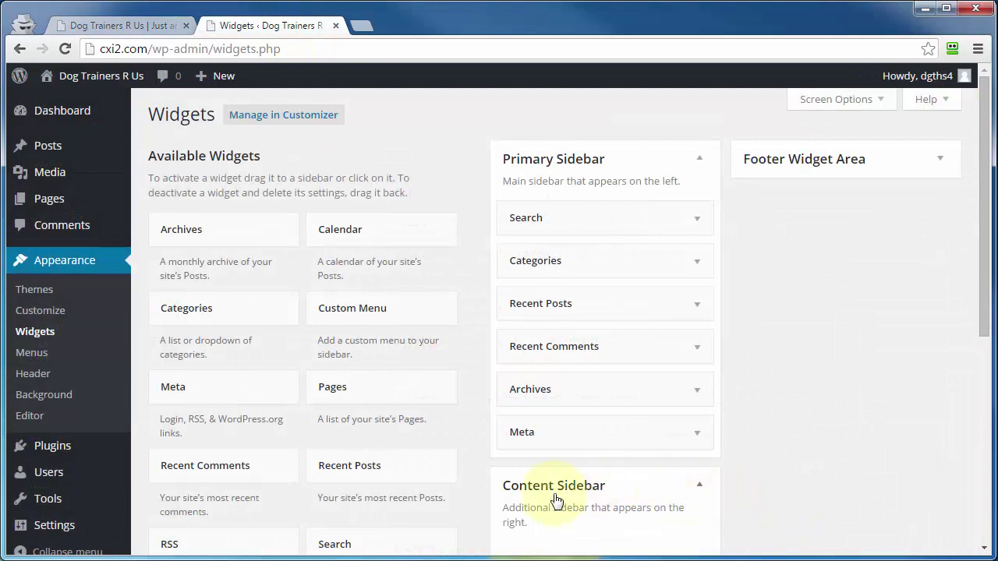
pyautogui.click(804, 167)
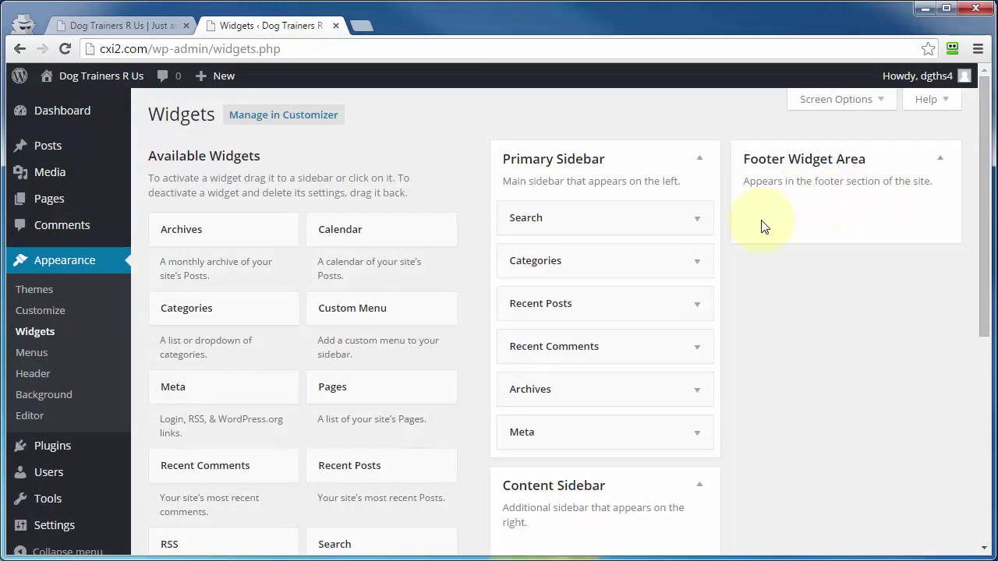
# View the footer at the end of the live site's front page and return to the Widgets page
pyautogui.click(133, 26)
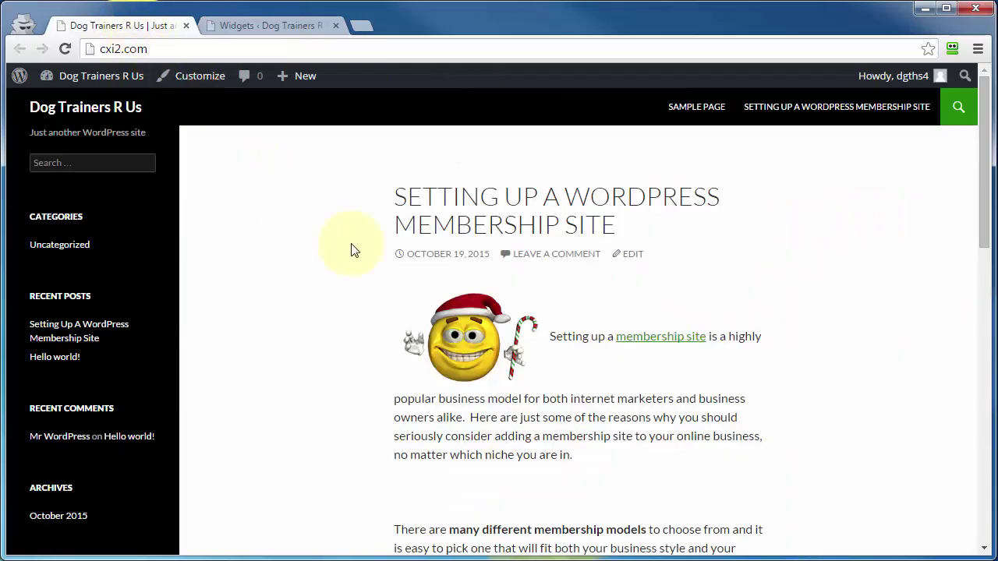
pyautogui.scroll(-5, 356, 293)
pyautogui.scroll(-6, 357, 316)
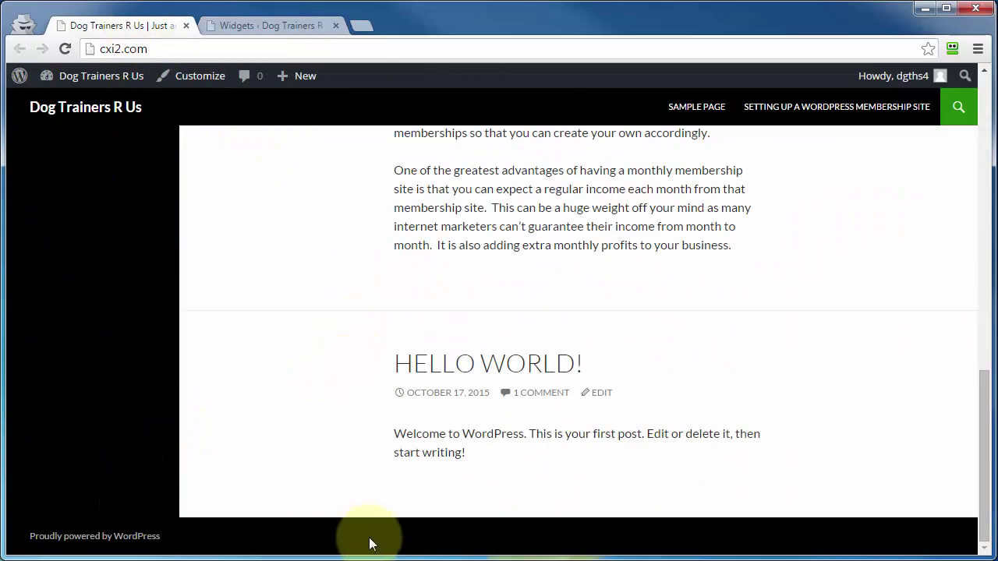
pyautogui.click(269, 25)
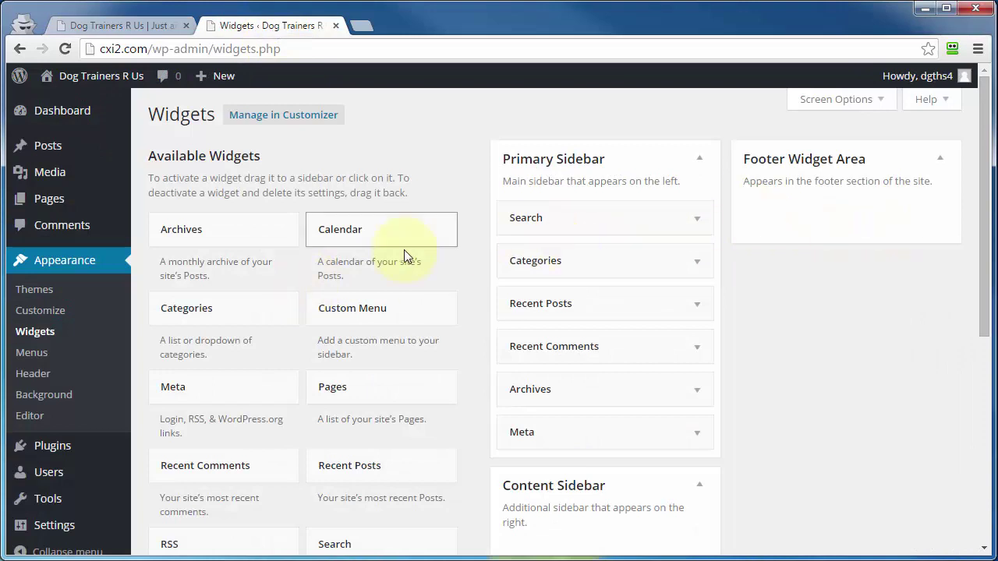
# Add a Calendar widget to the Footer Widget Area, title it "Demo Calendar" and save it
pyautogui.moveTo(346, 238); pyautogui.dragTo(797, 219)
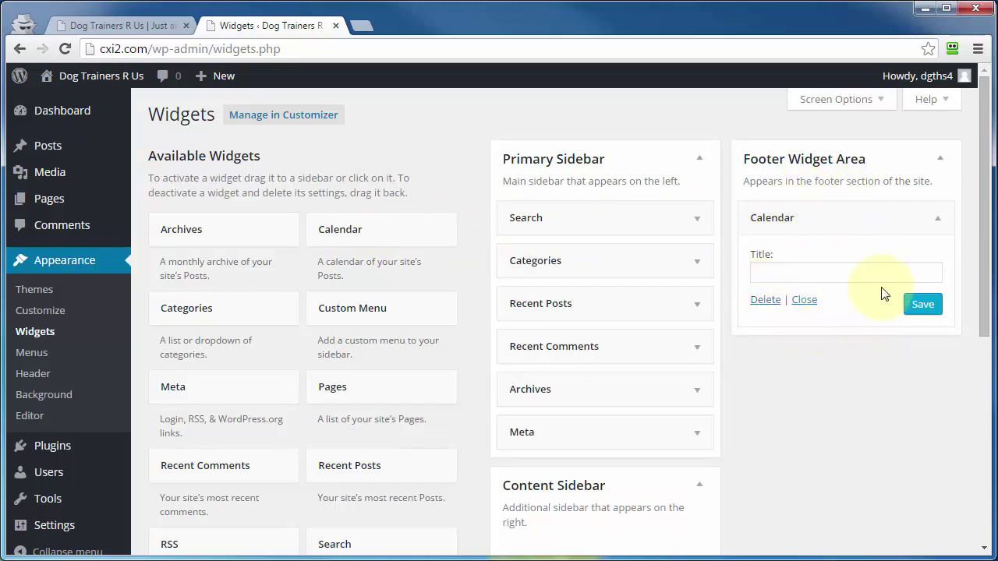
pyautogui.click(822, 265)
pyautogui.write('Demo Calendar')
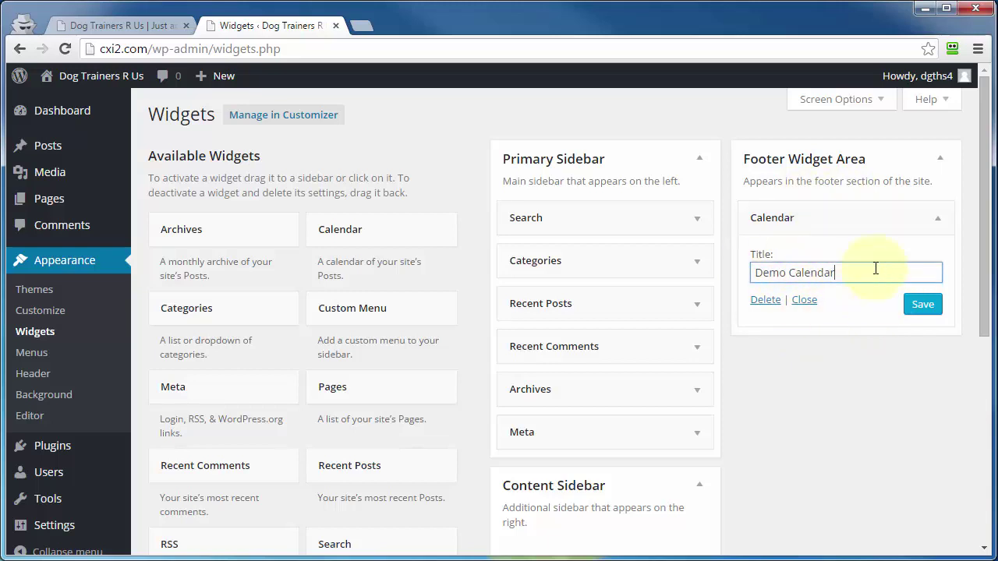
pyautogui.click(922, 306)
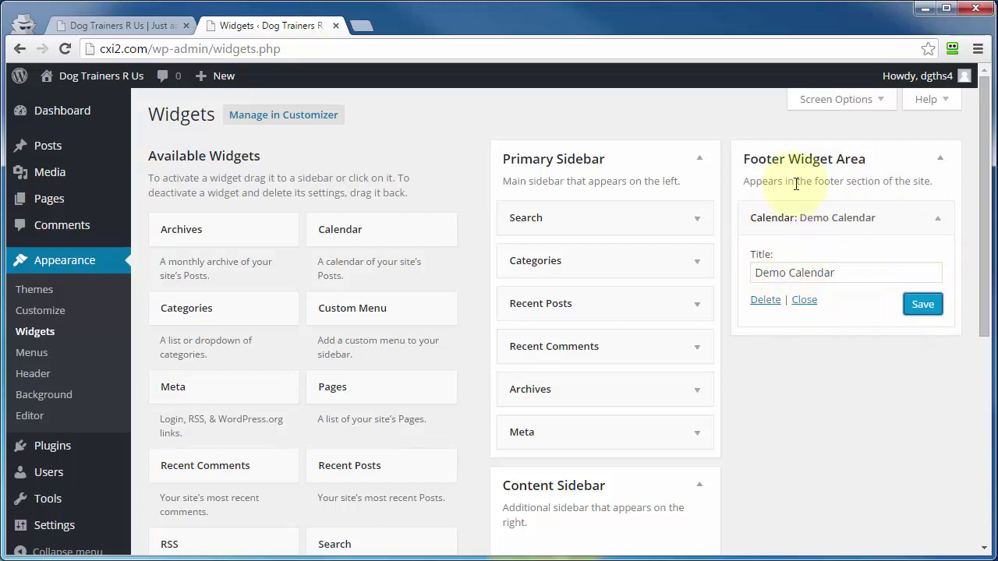
# Reload the live site to check the calendar in its footer, and return to the Widgets page
pyautogui.click(129, 27)
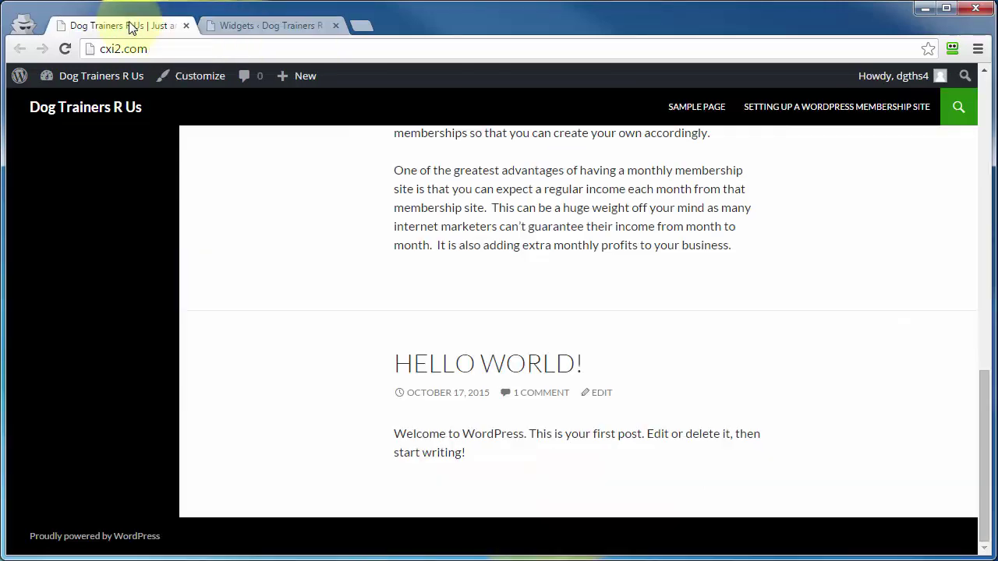
pyautogui.click(64, 49)
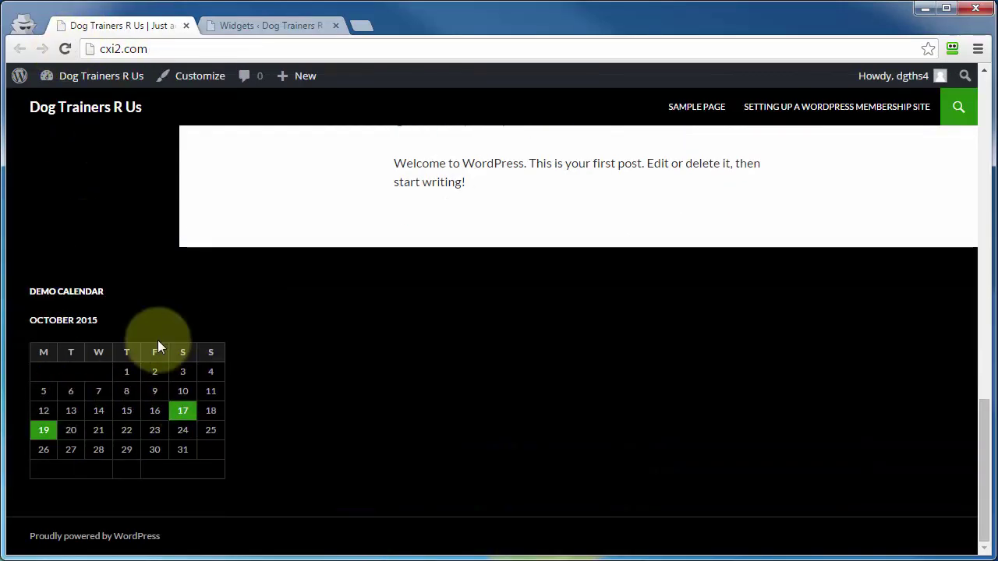
pyautogui.click(272, 26)
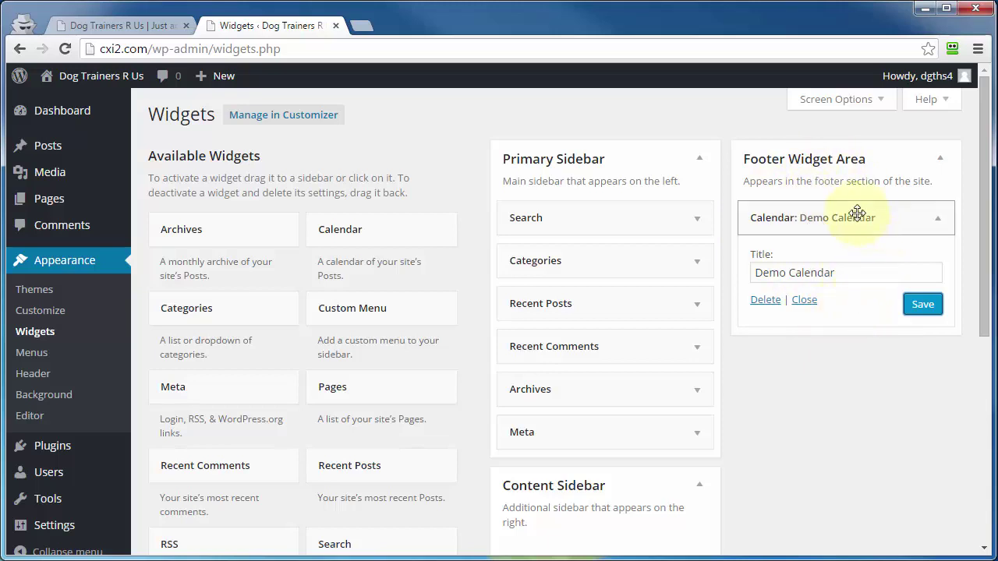
# Move the Demo Calendar widget from the Footer Widget Area to Inactive Widgets, keeping its settings
pyautogui.scroll(-4, 770, 237)
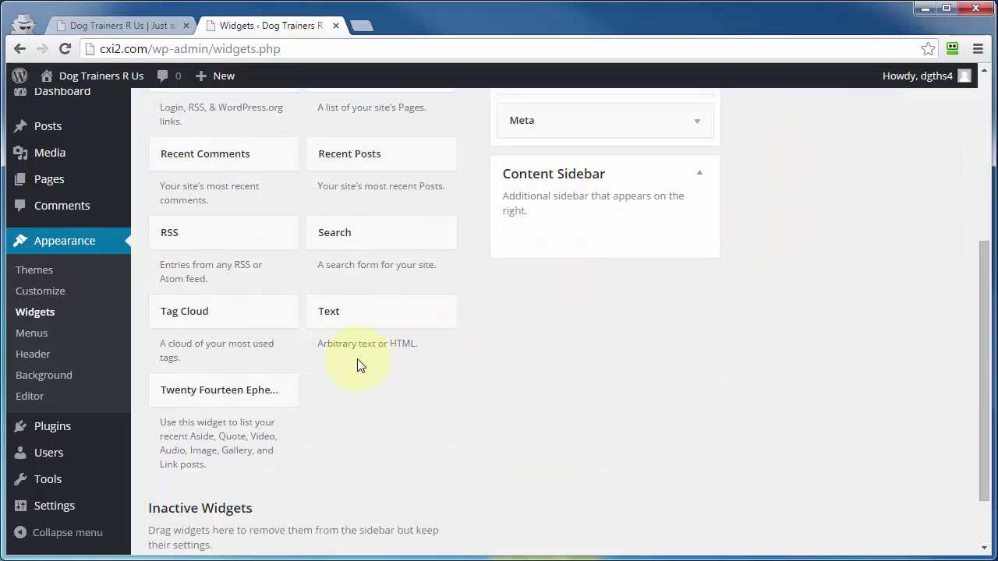
pyautogui.scroll(-1, 357, 360)
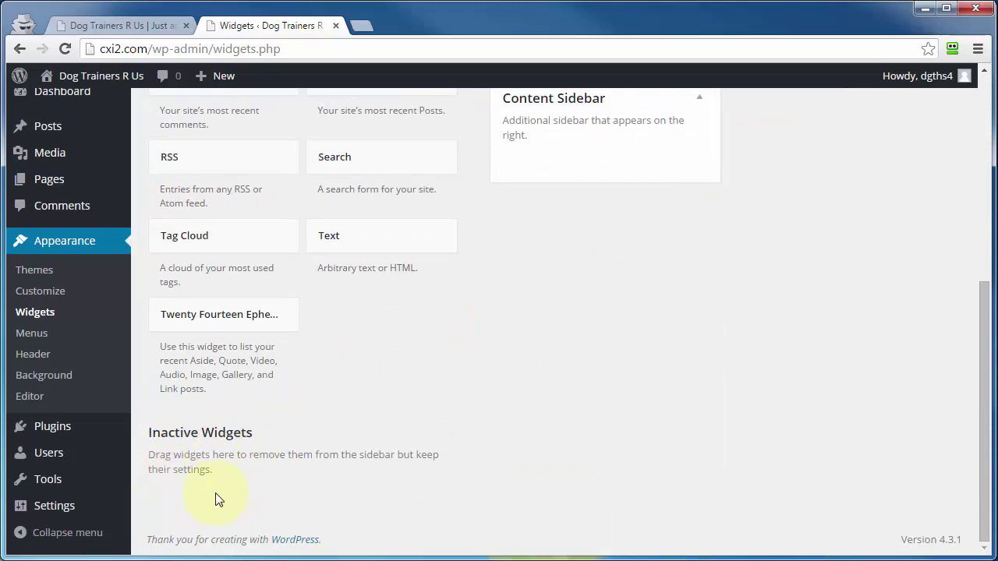
pyautogui.scroll(4, 336, 519)
pyautogui.moveTo(740, 140); pyautogui.dragTo(313, 459)
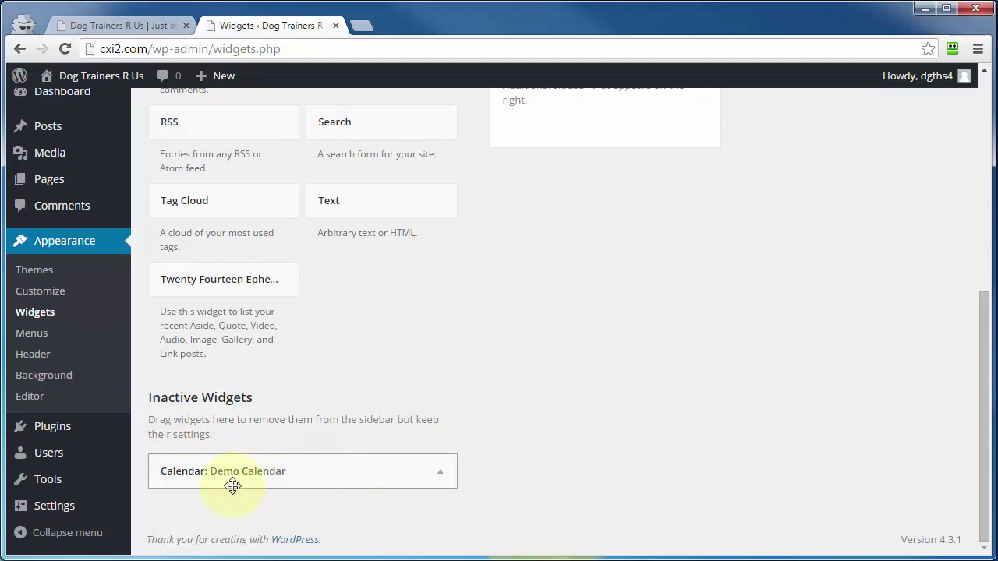
pyautogui.scroll(10, 748, 328)
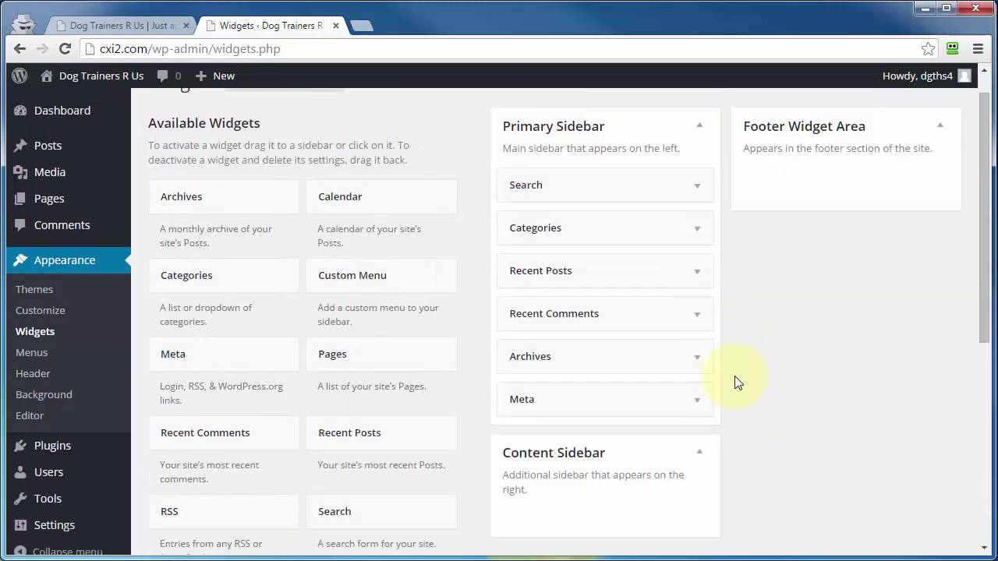
pyautogui.scroll(-5, 795, 279)
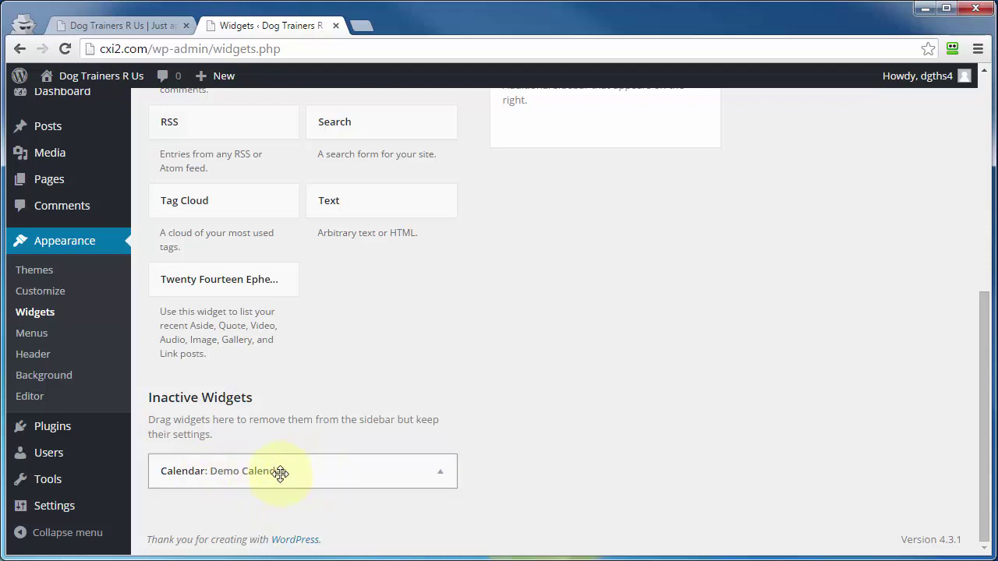
pyautogui.scroll(10, 742, 223)
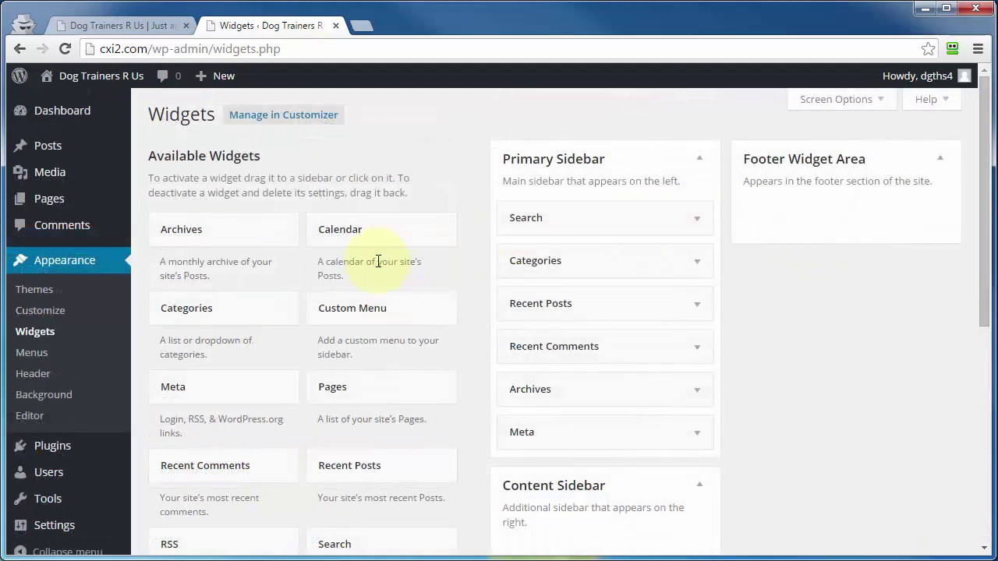
# Add a Custom Menu widget to the Footer Widget Area and delete it again
pyautogui.click(339, 311)
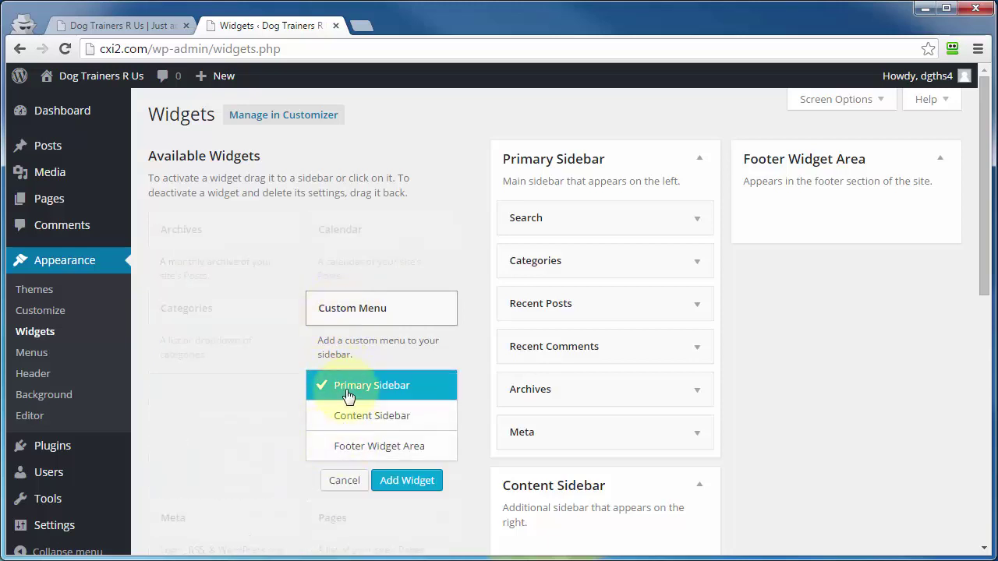
pyautogui.click(348, 446)
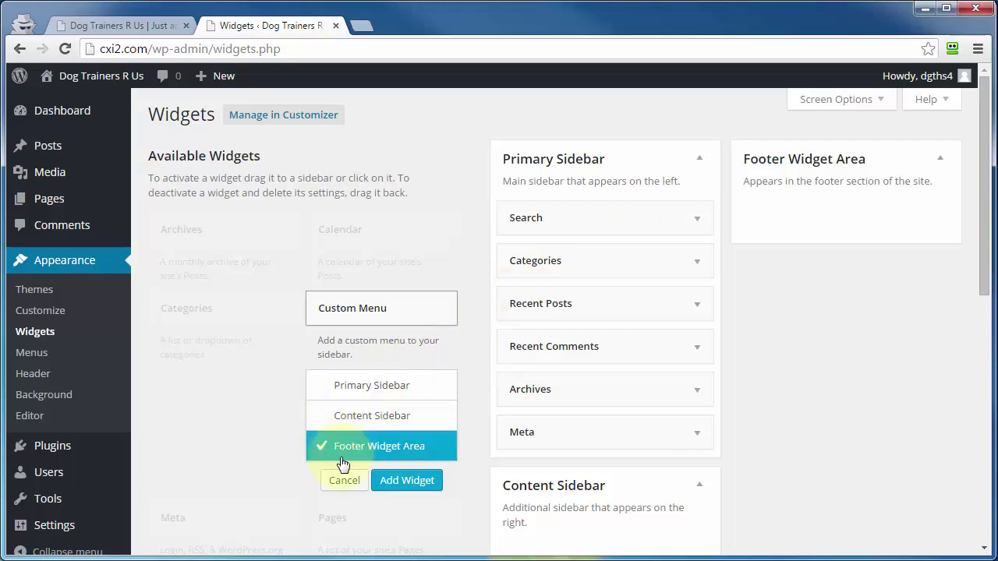
pyautogui.click(406, 481)
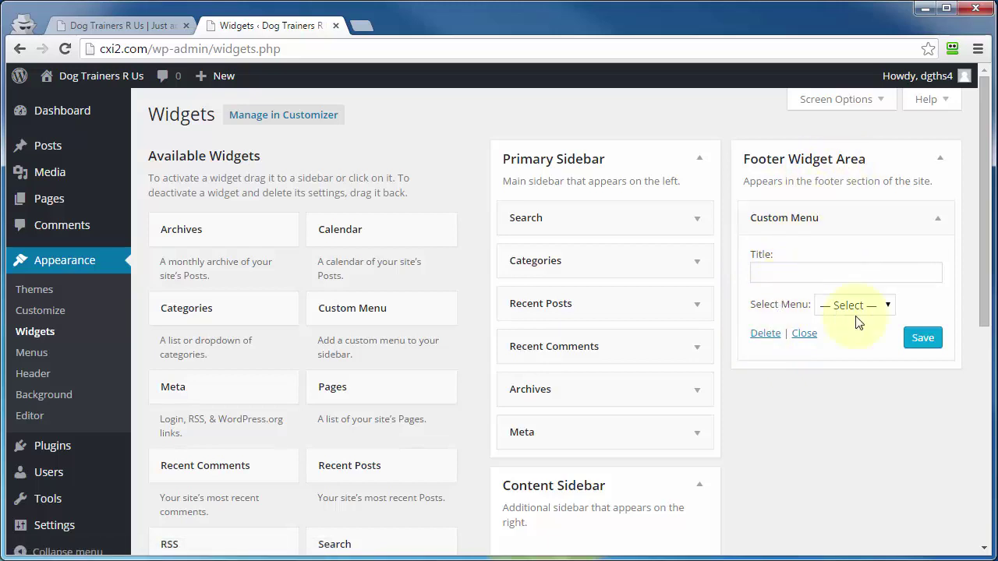
pyautogui.click(766, 334)
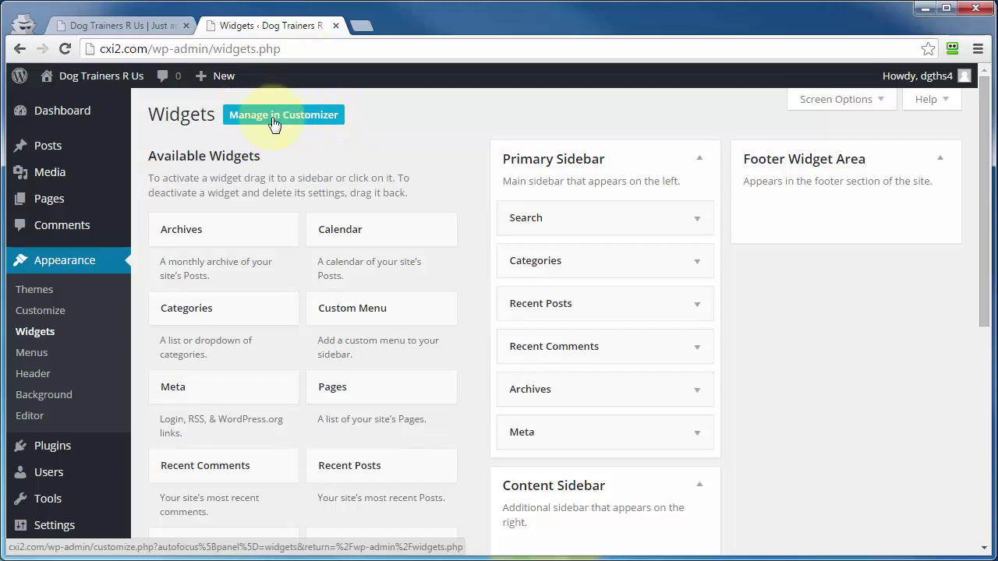
# Open the active Twenty Fourteen theme in the Customizer and go to its Primary Sidebar widgets
pyautogui.click(47, 314)
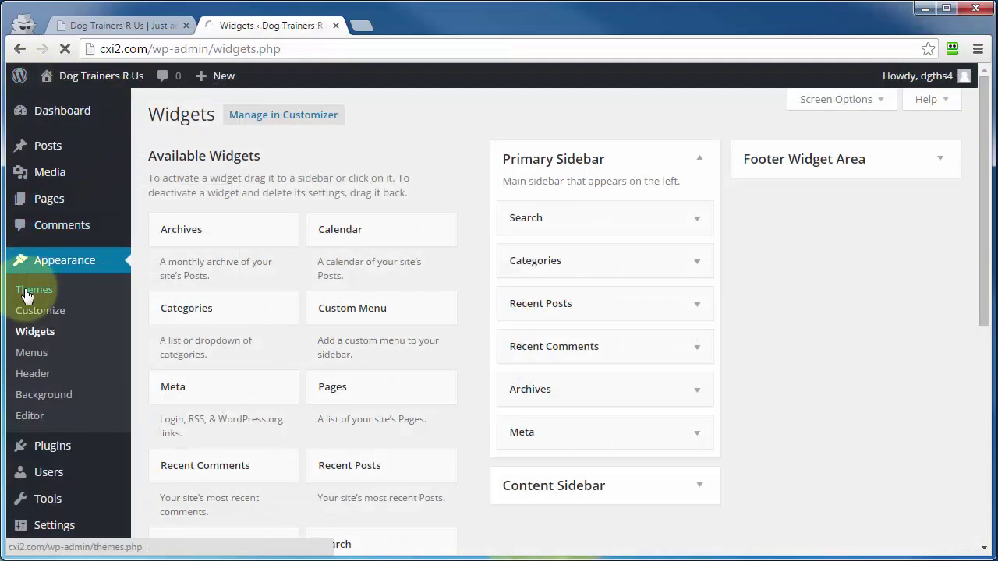
pyautogui.click(26, 293)
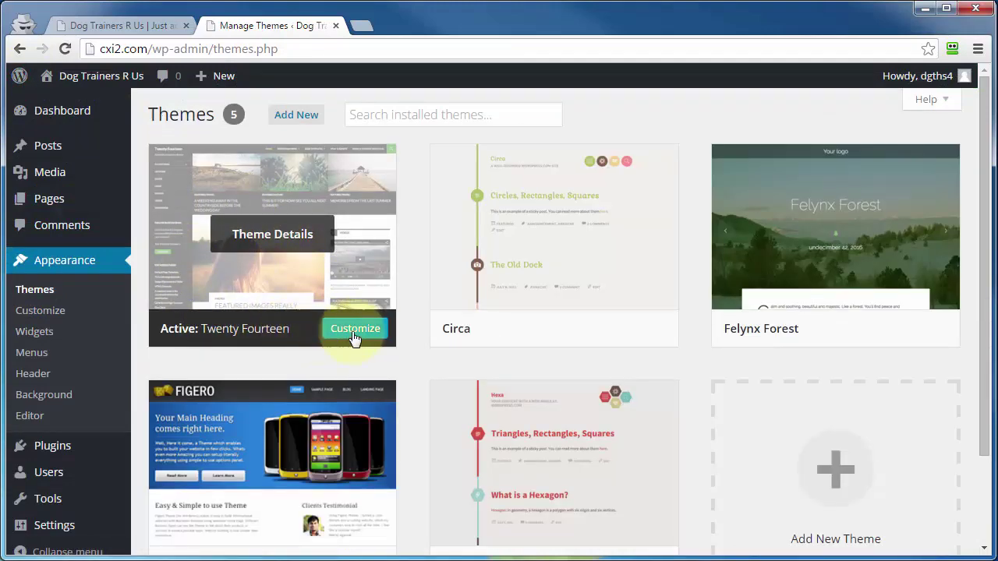
pyautogui.click(354, 333)
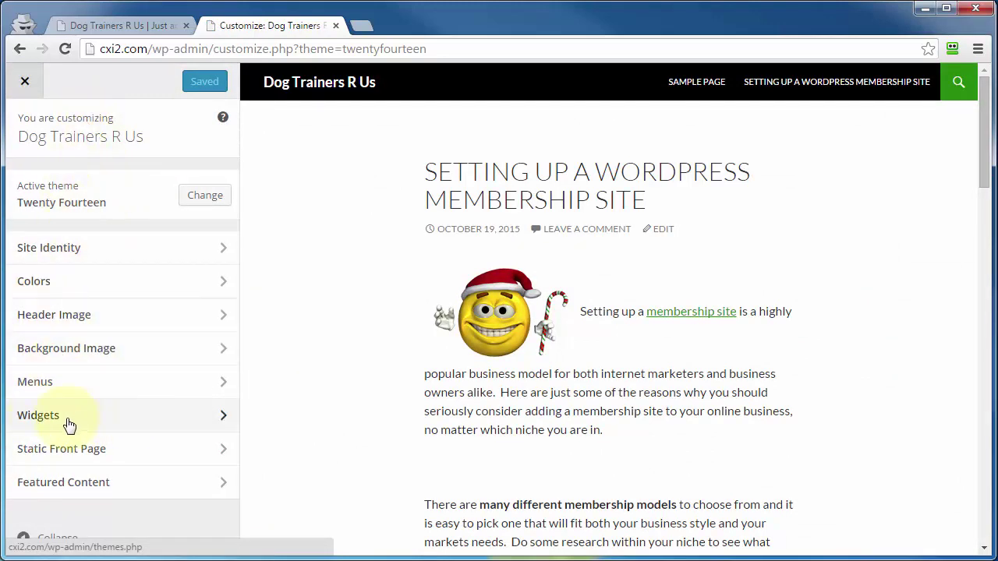
pyautogui.click(137, 424)
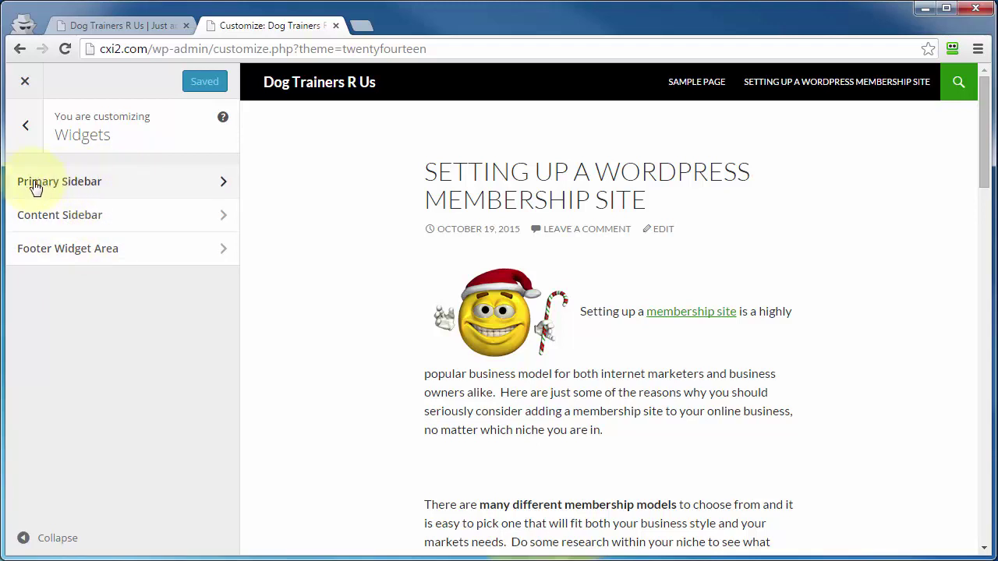
pyautogui.click(78, 187)
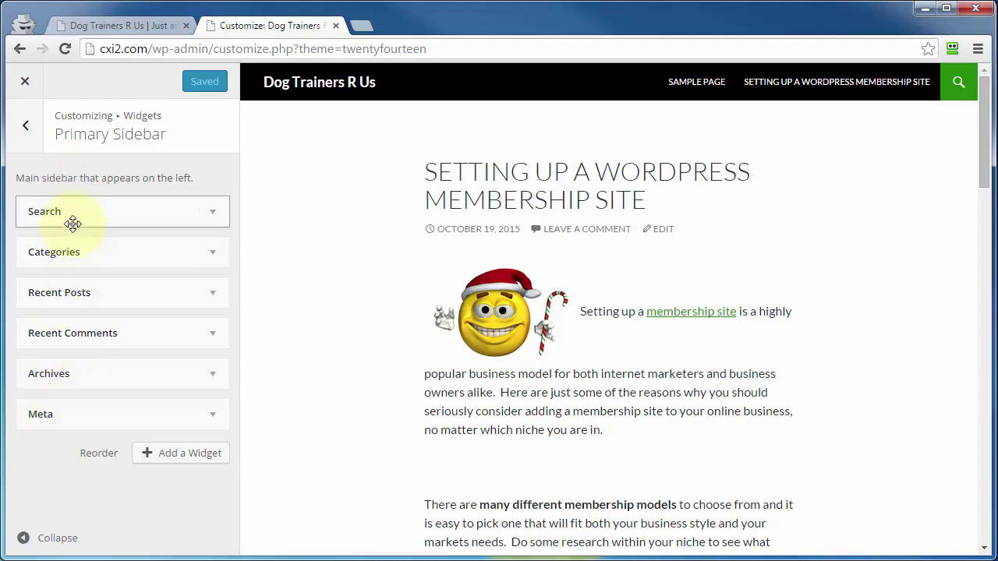
# Inspect the Search widget's settings in the Primary Sidebar and collapse them again
pyautogui.click(81, 214)
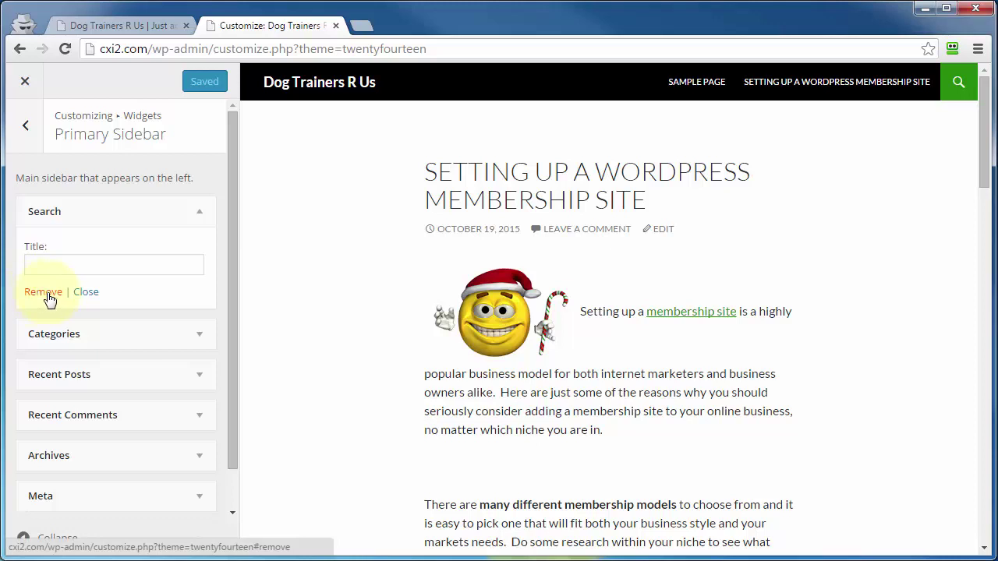
pyautogui.click(86, 293)
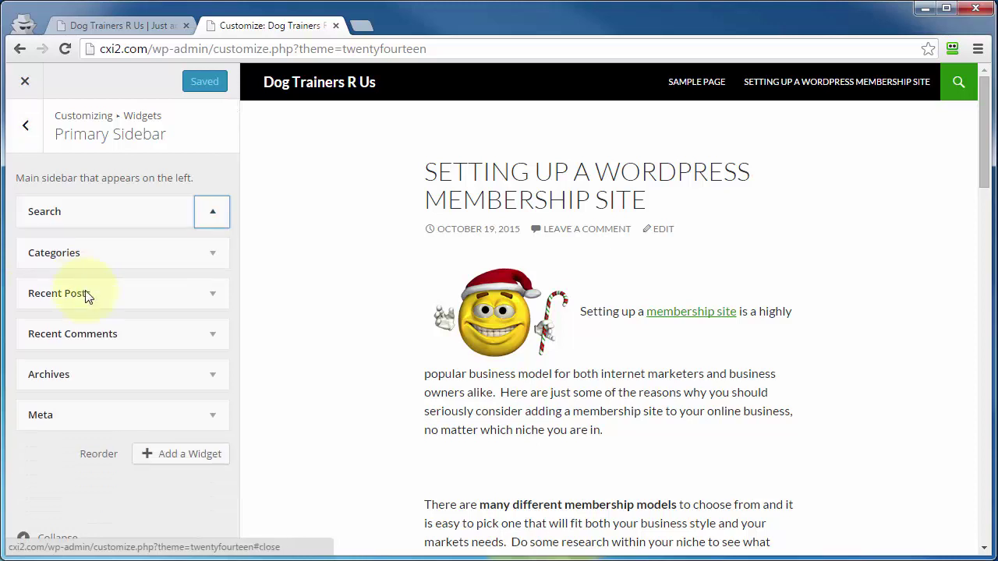
pyautogui.moveTo(84, 293)
pyautogui.mouseDown()
pyautogui.moveTo(82, 205)
pyautogui.moveTo(71, 290)
pyautogui.mouseUp()
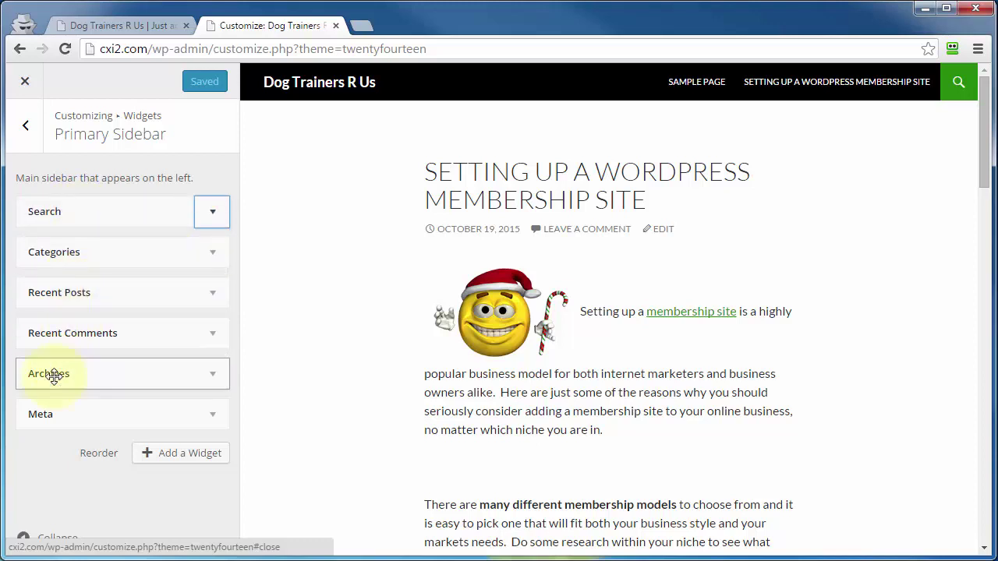
# Add a Calendar widget to the Primary Sidebar in the Customizer
pyautogui.click(169, 458)
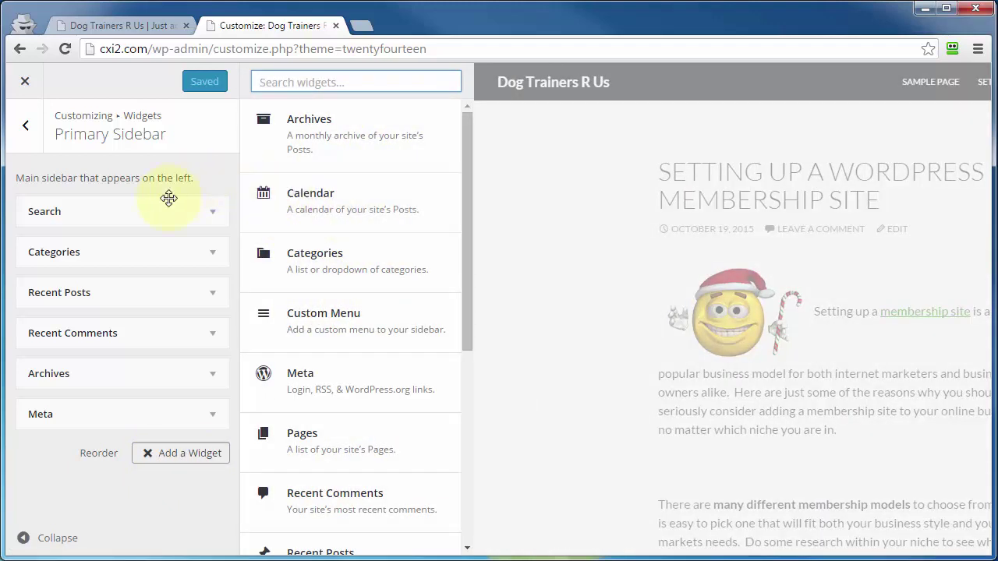
pyautogui.click(357, 204)
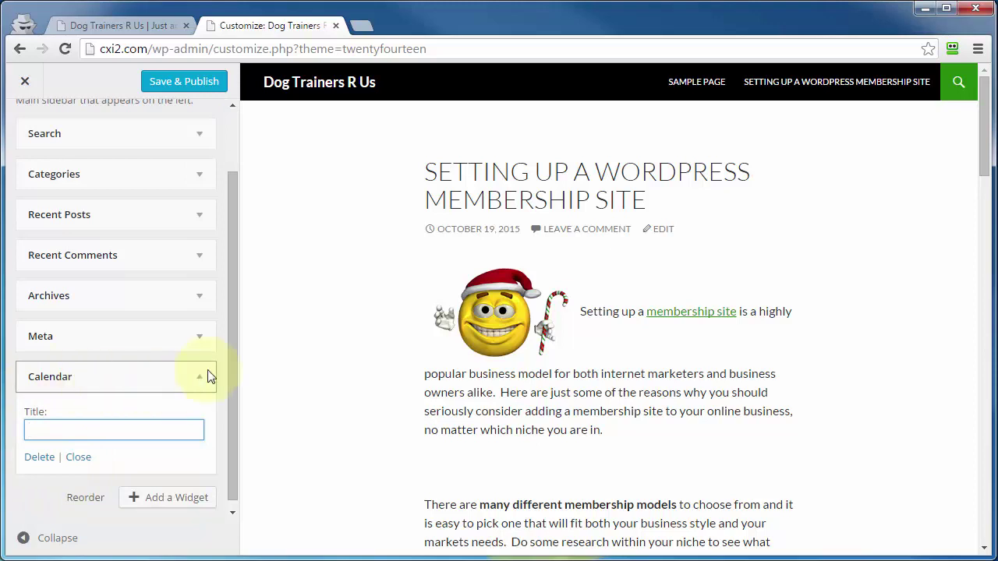
# Move the Calendar widget directly below Search in the Primary Sidebar, then save and publish the customization
pyautogui.moveTo(989, 408); pyautogui.dragTo(997, 407)
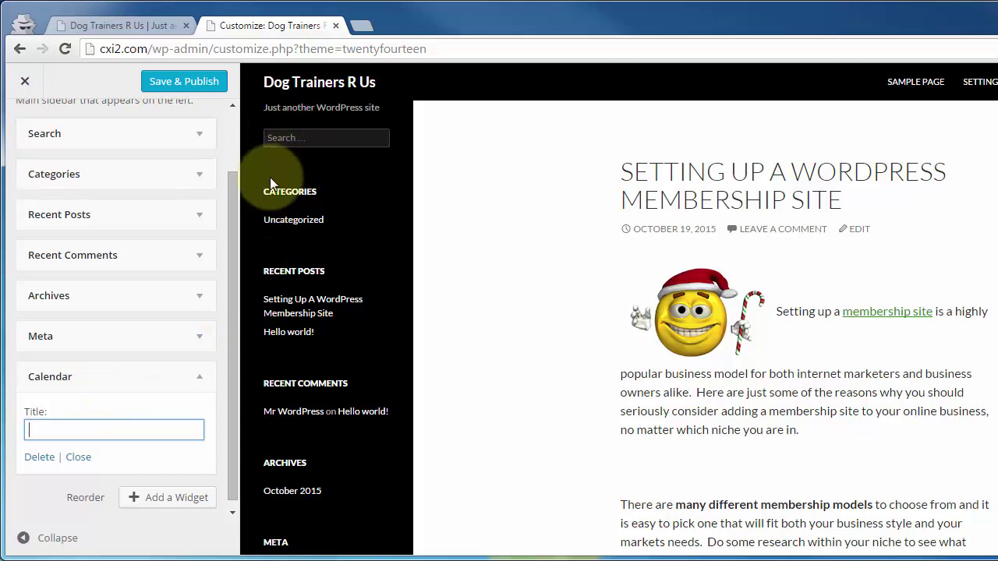
pyautogui.moveTo(99, 390); pyautogui.dragTo(84, 259)
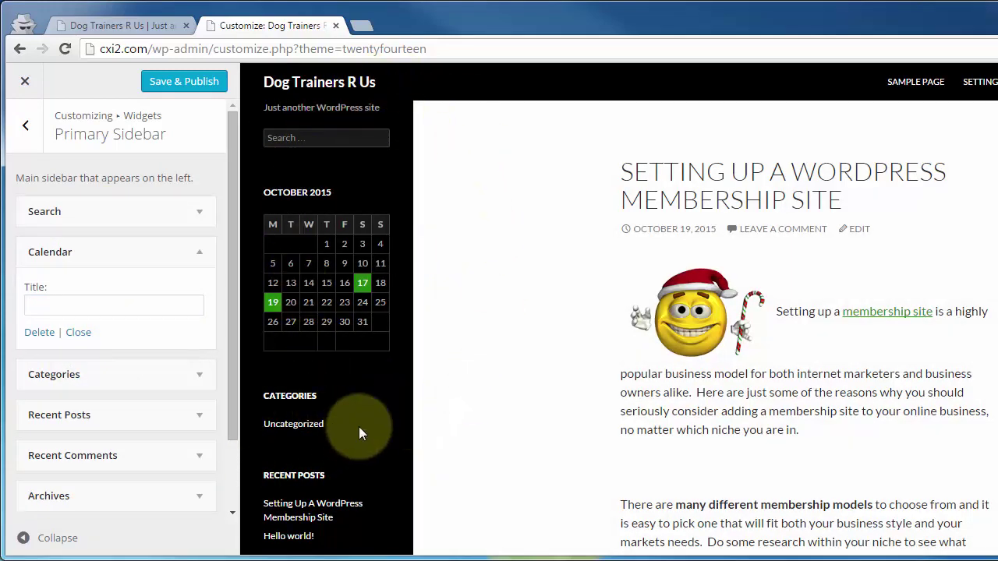
pyautogui.click(183, 83)
# Reload the live Dog Trainers R Us site and check its footer and sidebar from the end of the page upwards
pyautogui.click(87, 25)
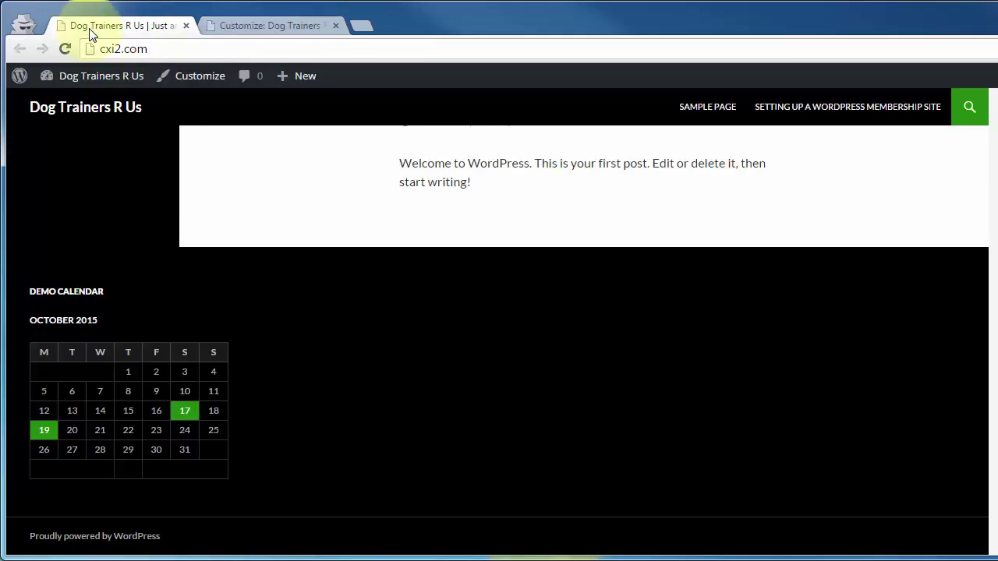
pyautogui.click(65, 49)
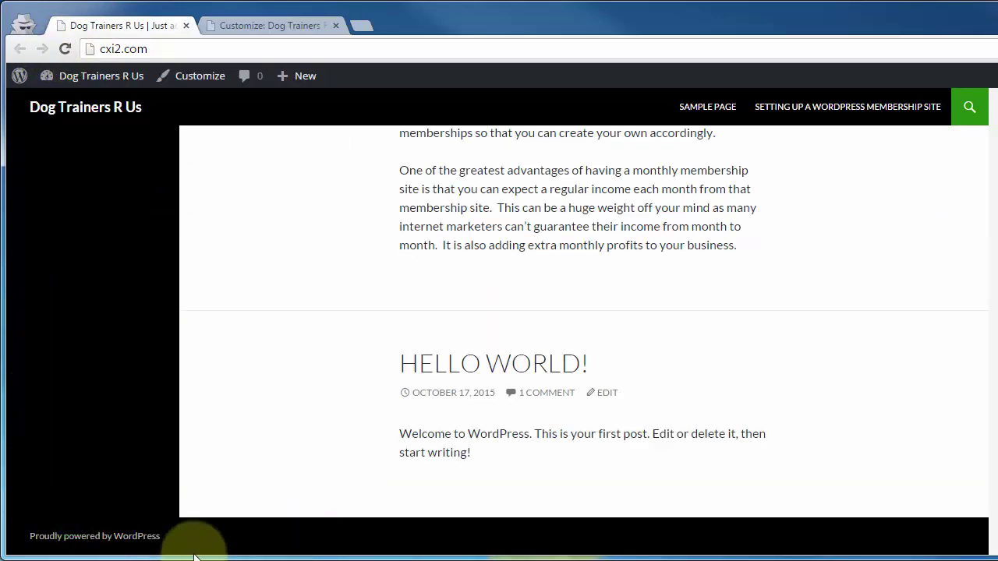
pyautogui.scroll(5, 115, 487)
pyautogui.scroll(5, 116, 487)
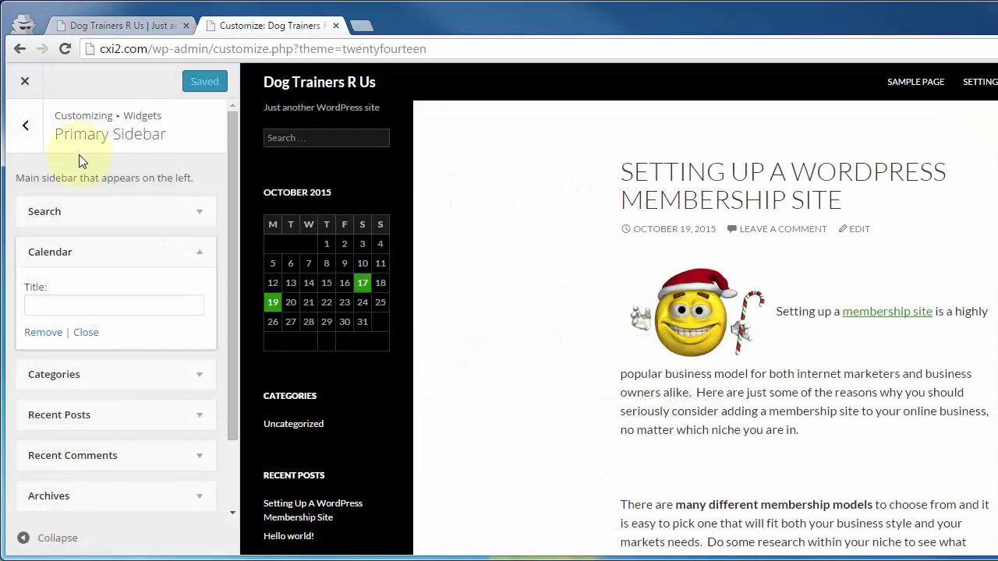
# Return to the theme Customizer, close it and go to the WordPress Dashboard
pyautogui.click(26, 86)
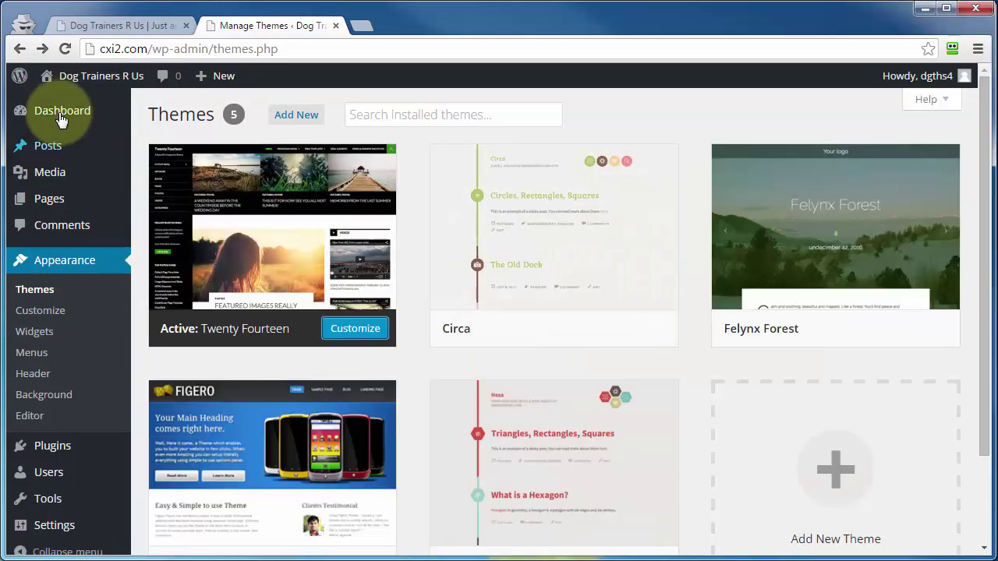
pyautogui.click(59, 112)
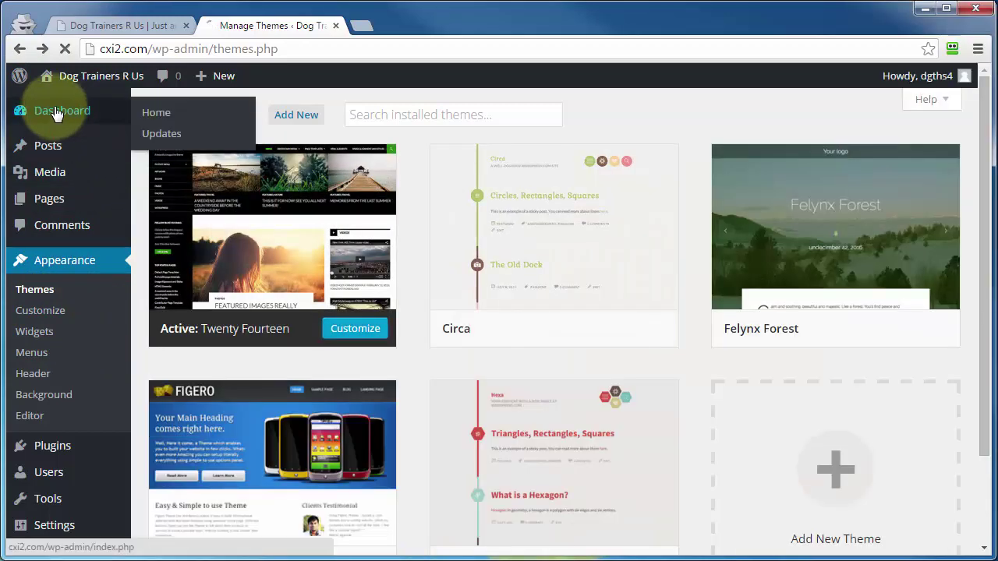